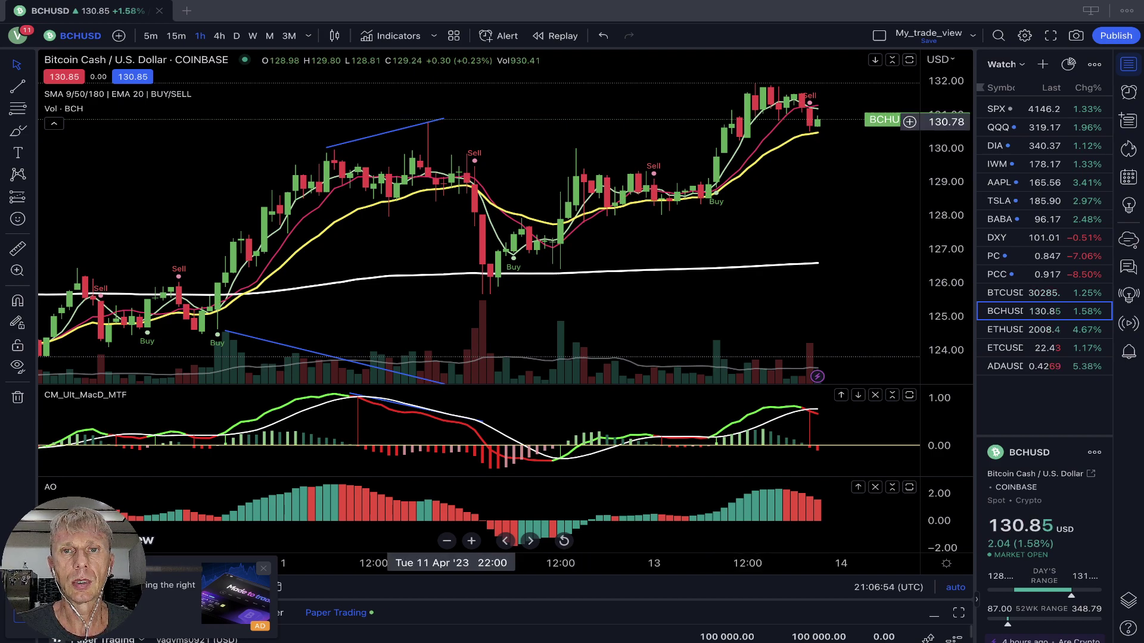
# Delete the upper BCHUSD price trend line and switch the chart to 4-hour candles.
pyautogui.moveTo(444, 118); pyautogui.dragTo(763, 78)
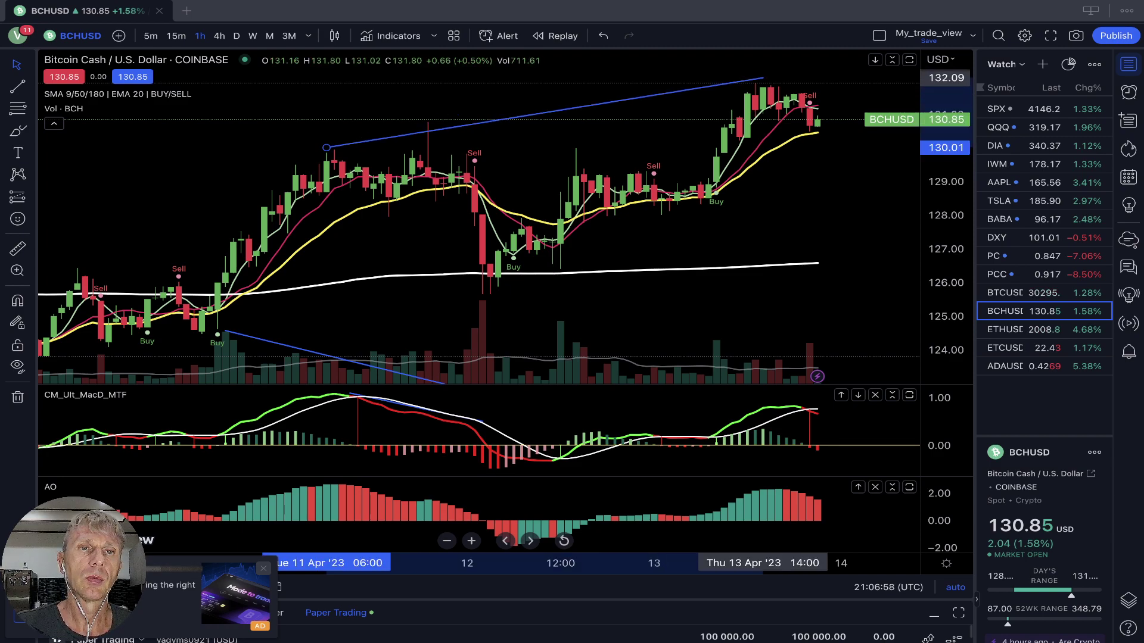
pyautogui.press('Delete')
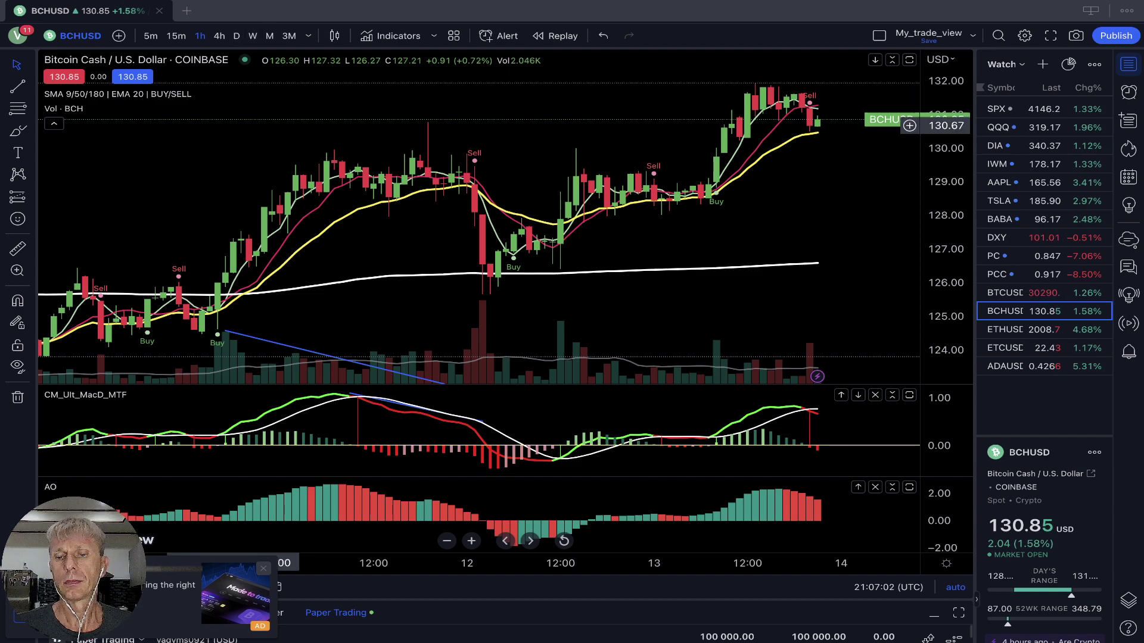
pyautogui.click(236, 36)
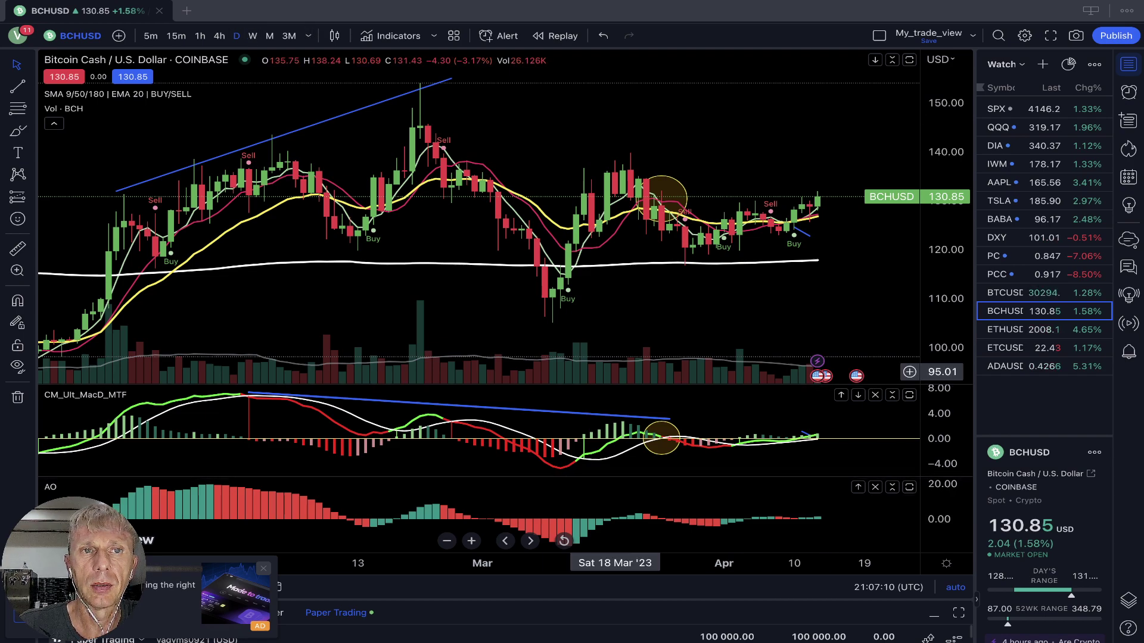
pyautogui.click(219, 36)
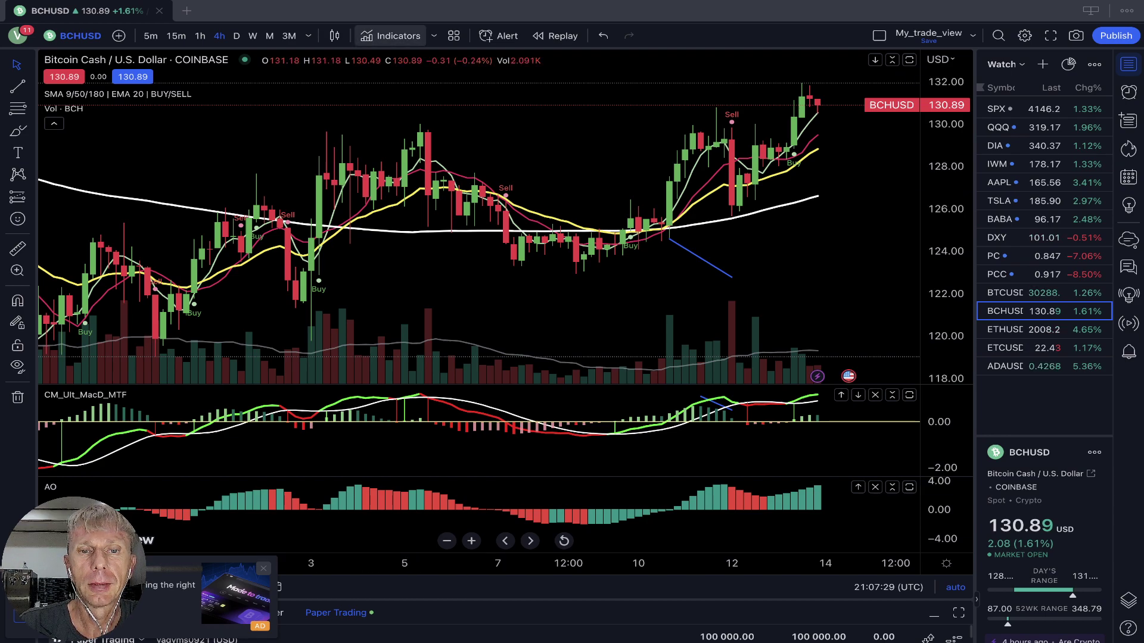
# Draw a blue trend line from the early April high to the latest BCHUSD price high.
pyautogui.click(391, 35)
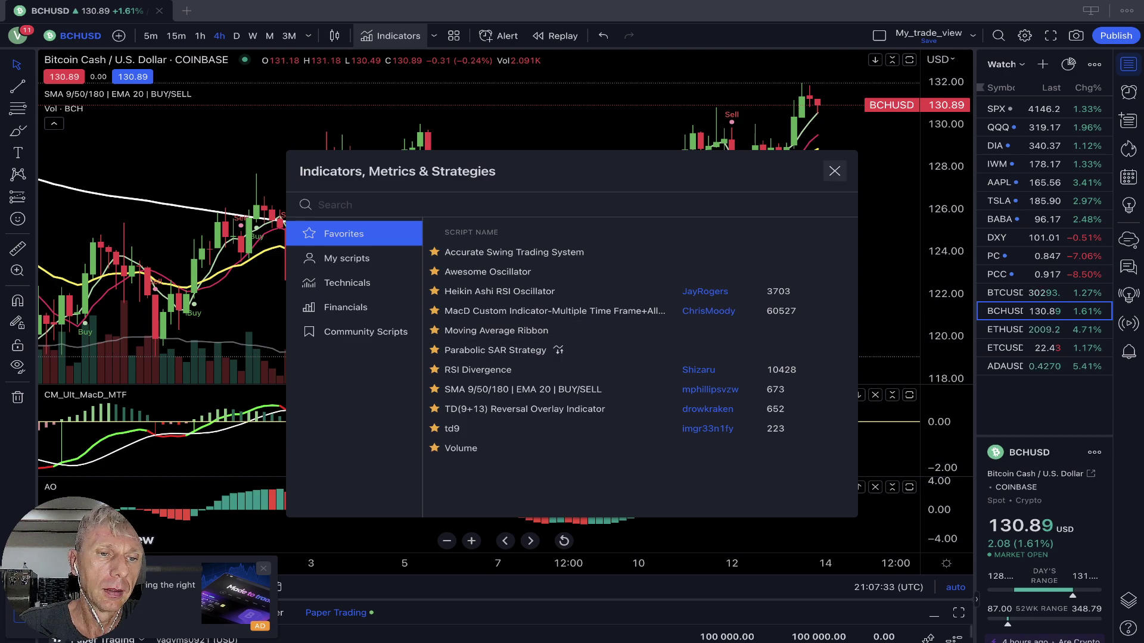
pyautogui.press('Escape')
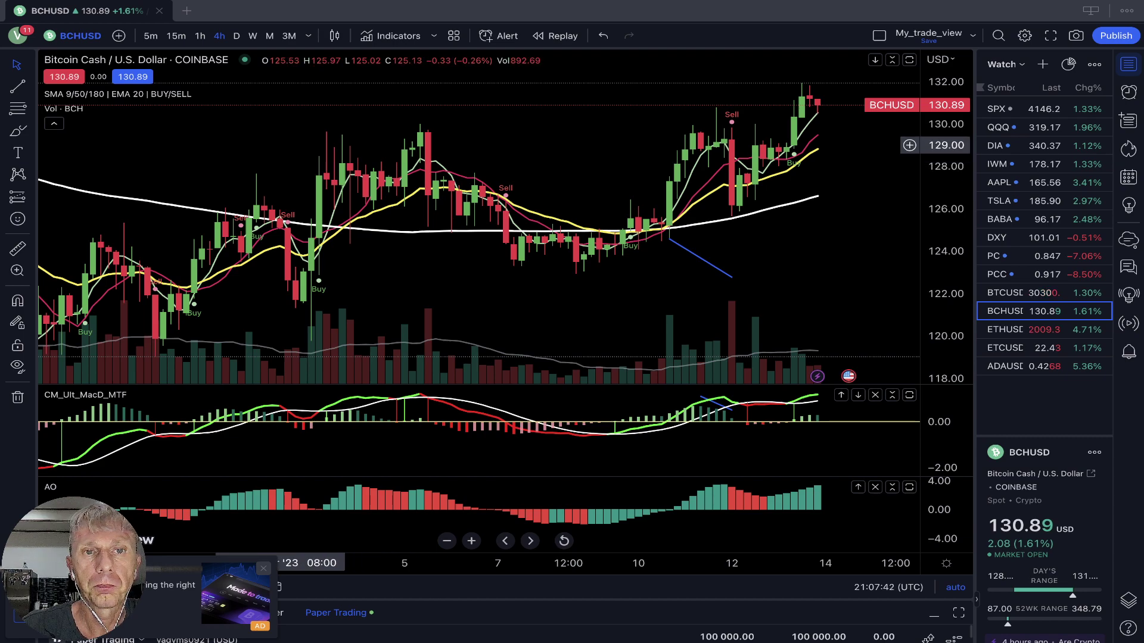
pyautogui.click(17, 86)
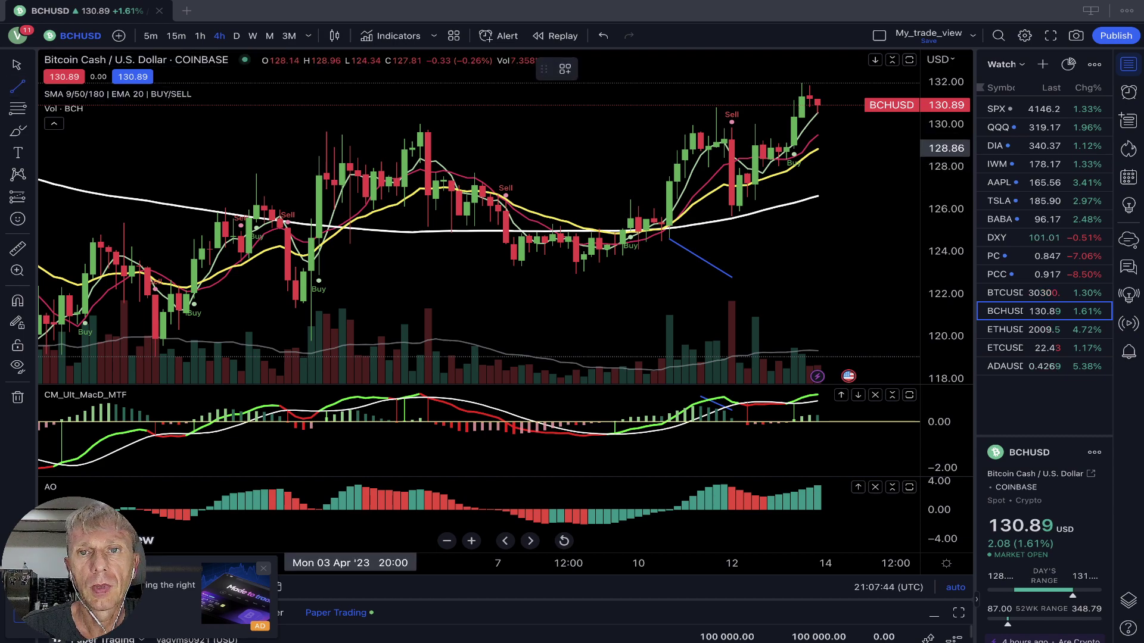
pyautogui.click(319, 134)
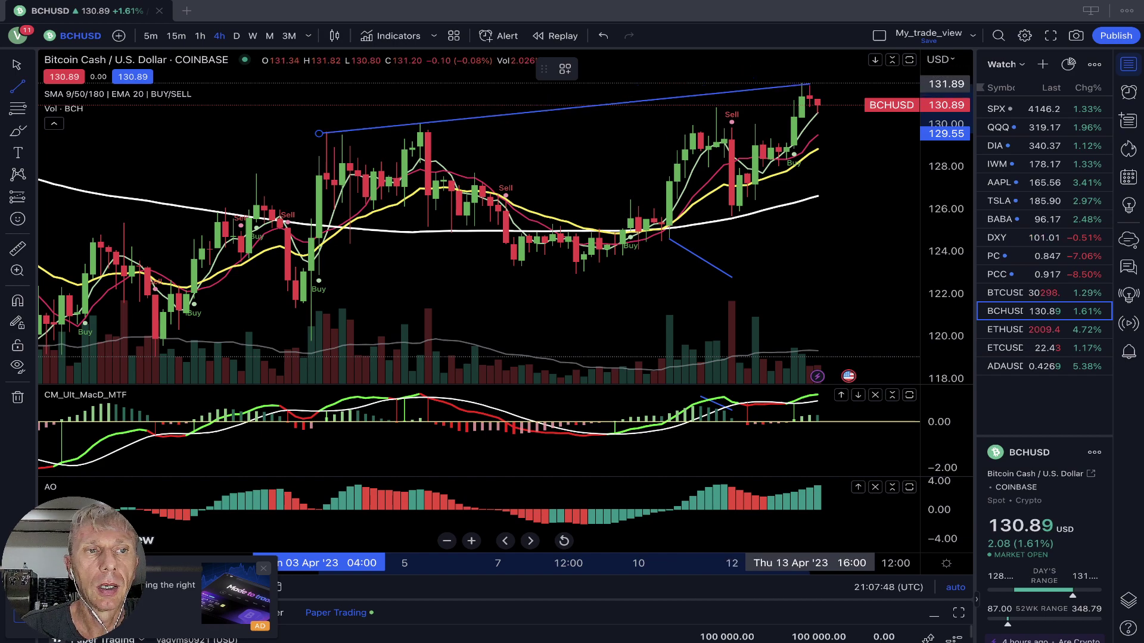
pyautogui.click(808, 84)
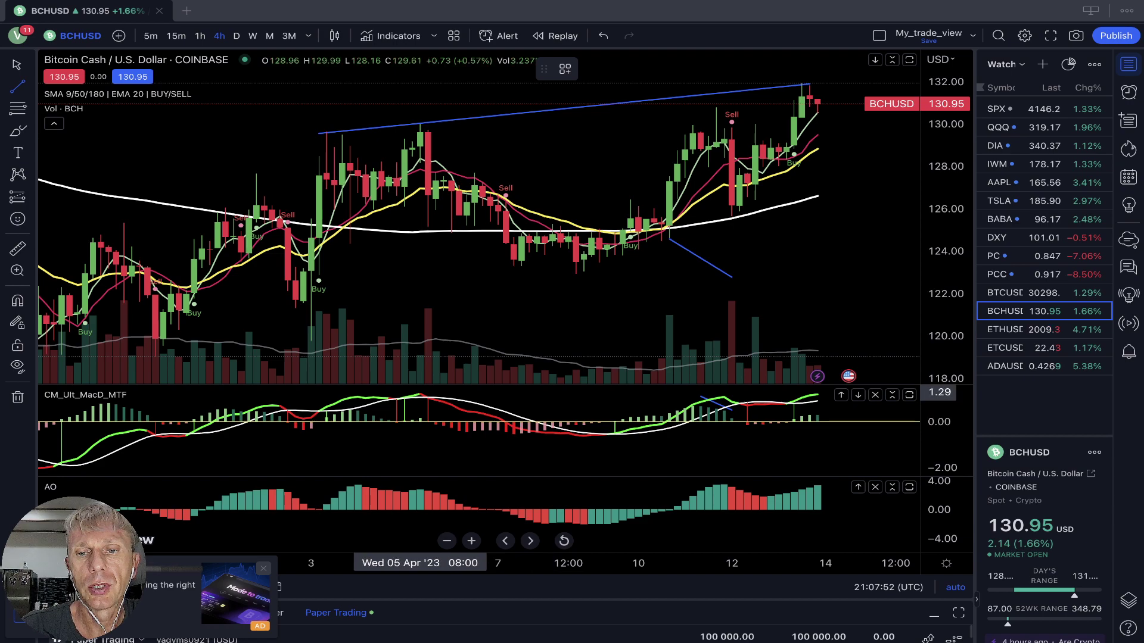
# Draw a matching trend line across the MACD peaks, then view 1-hour candles and open ETHUSD.
pyautogui.click(420, 392)
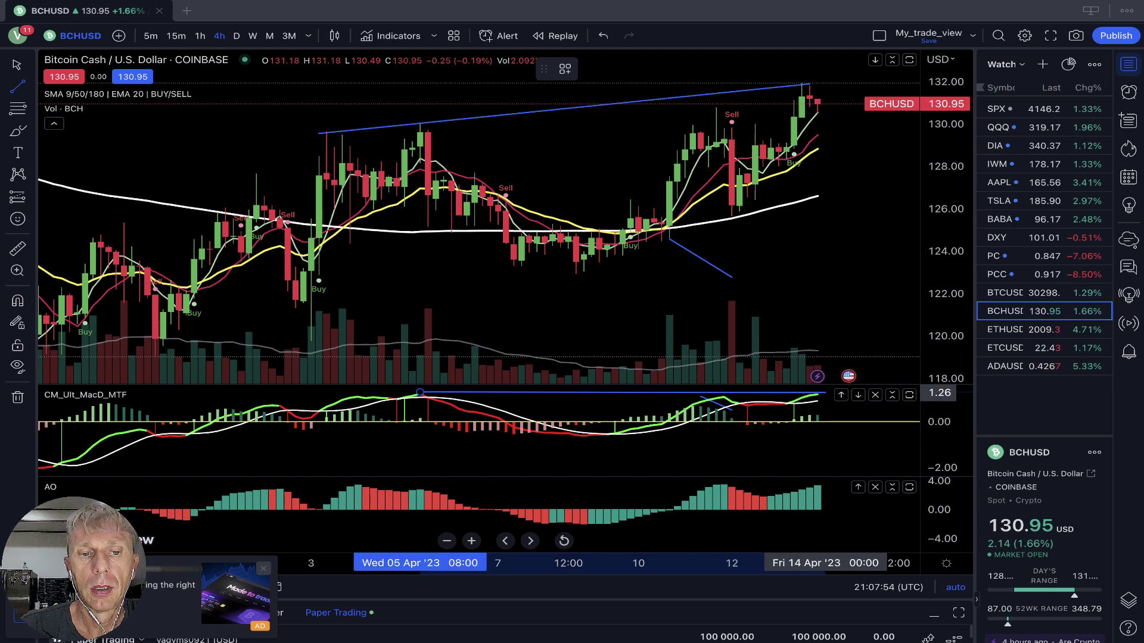
pyautogui.click(825, 392)
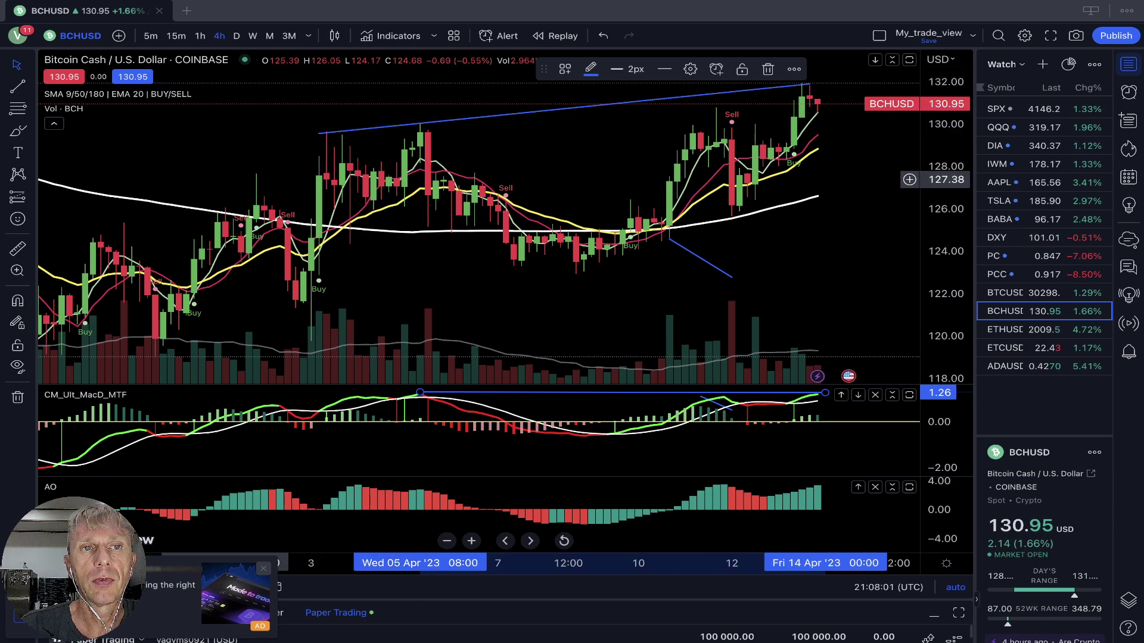
pyautogui.click(201, 35)
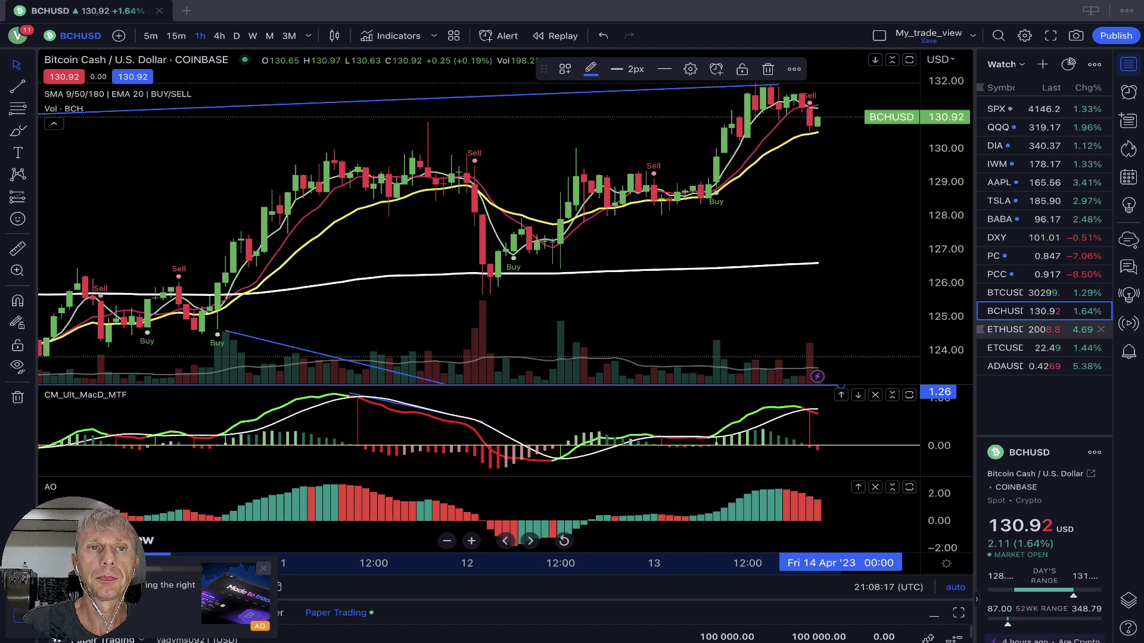
pyautogui.click(1013, 330)
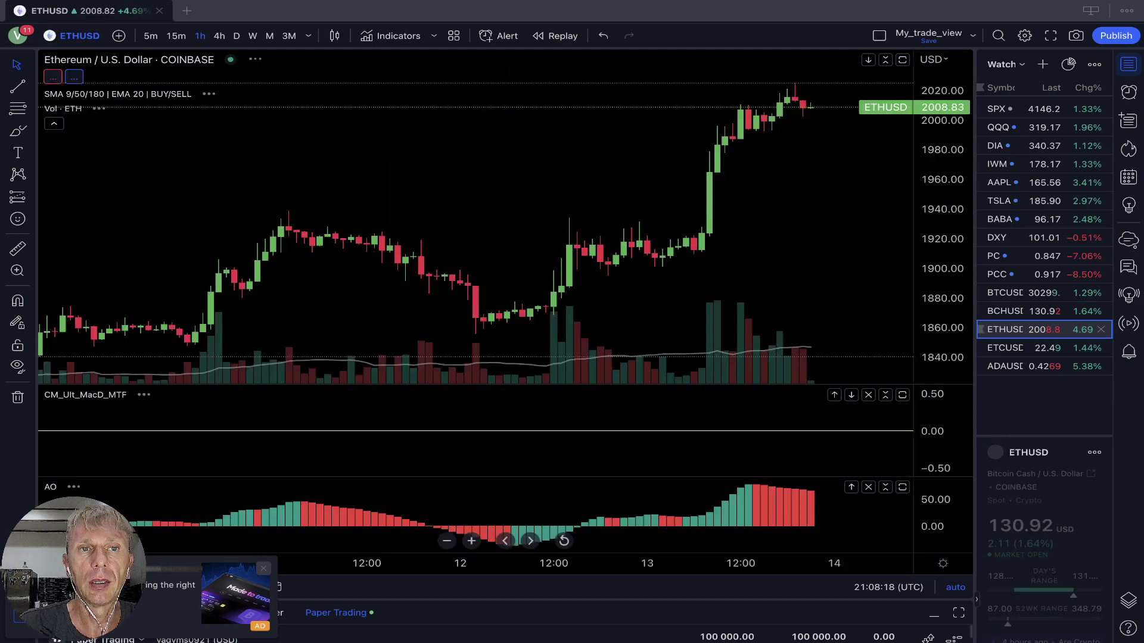
# On daily ETHUSD, stretch the price trend line to the latest high and nudge the MACD line.
pyautogui.click(237, 36)
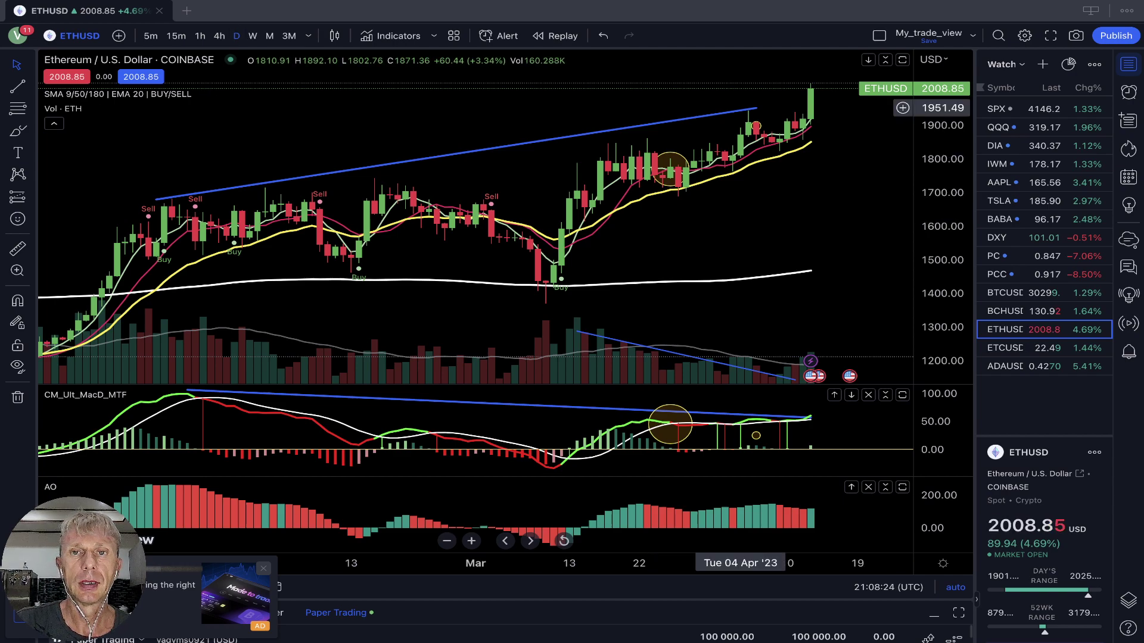
pyautogui.click(740, 109)
pyautogui.click(740, 109)
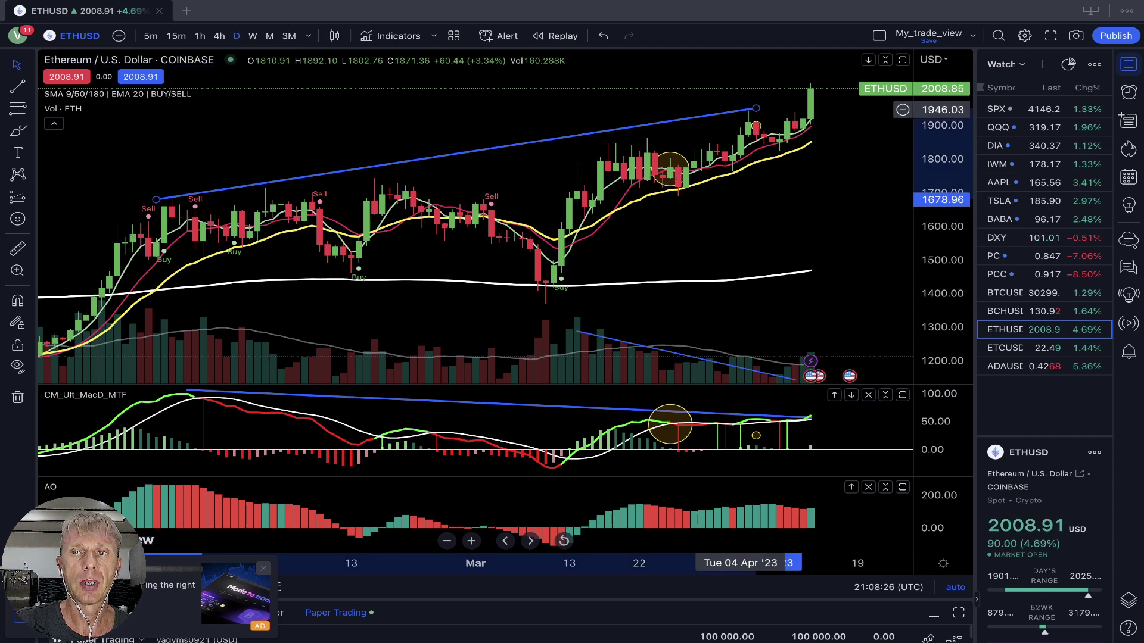
pyautogui.moveTo(755, 109); pyautogui.dragTo(810, 81)
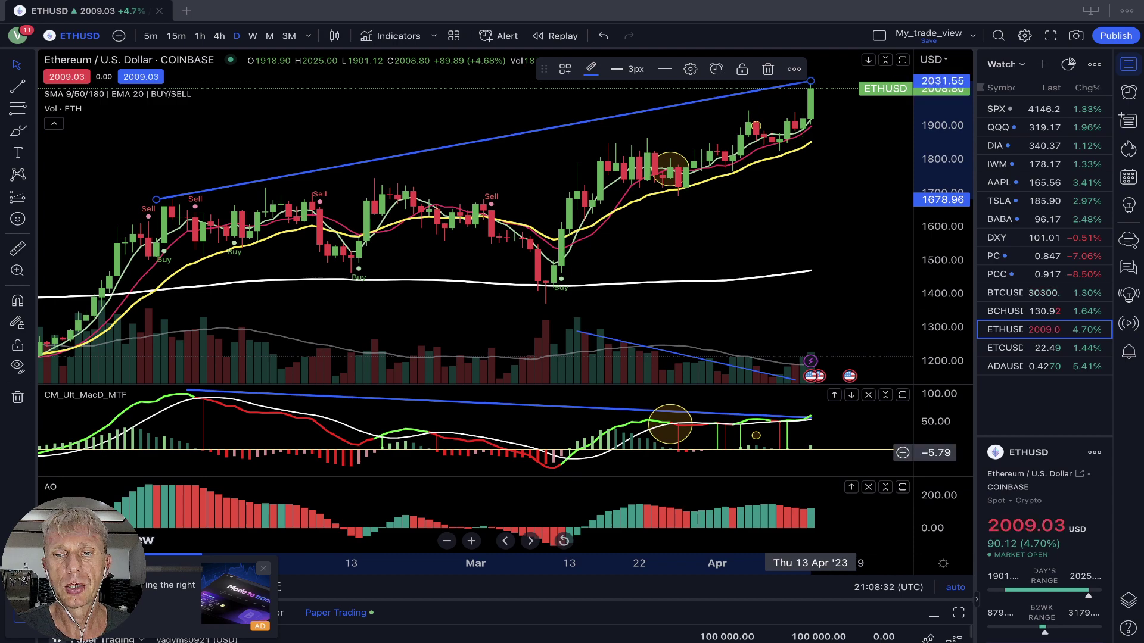
pyautogui.moveTo(796, 416); pyautogui.dragTo(803, 415)
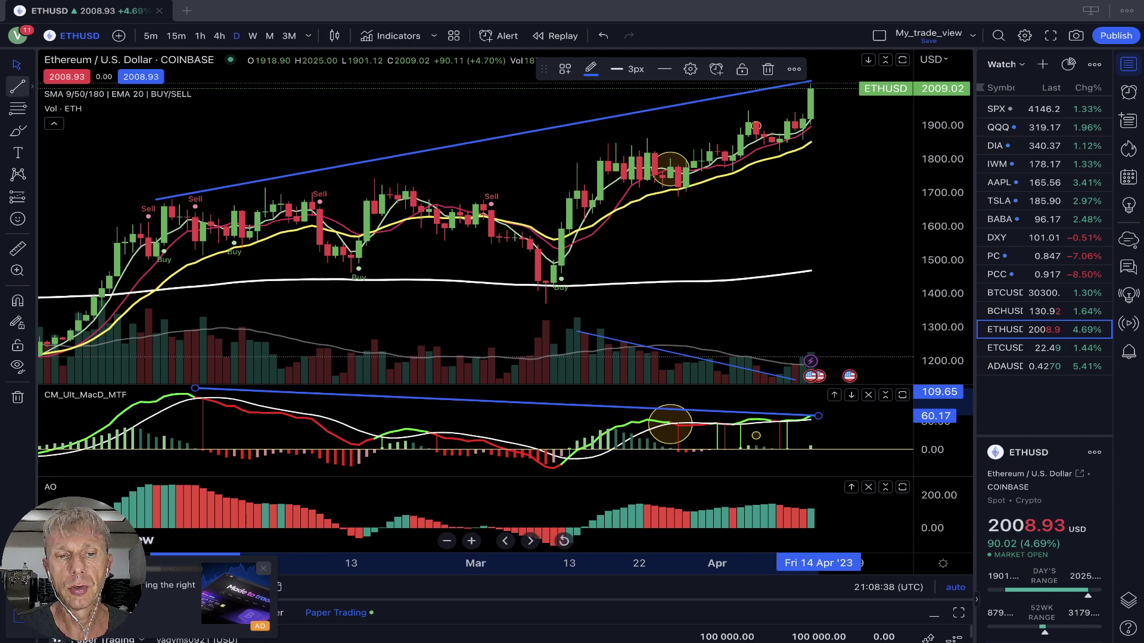
pyautogui.press('Escape')
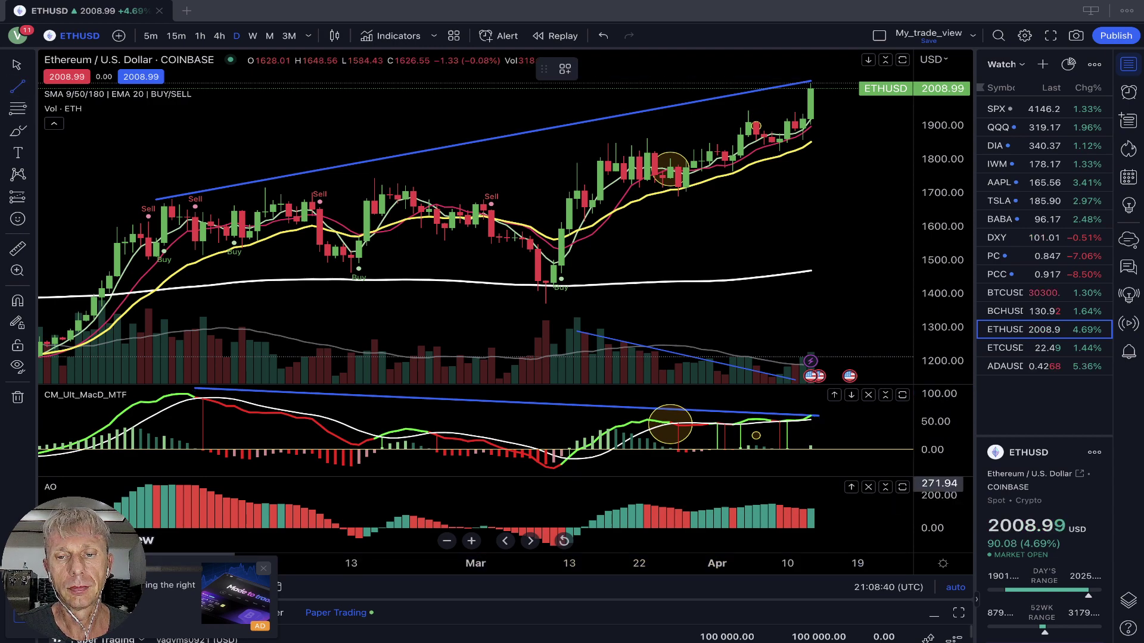
# Draw a trend line across the AO peaks and switch to 4-hour candles.
pyautogui.click(187, 483)
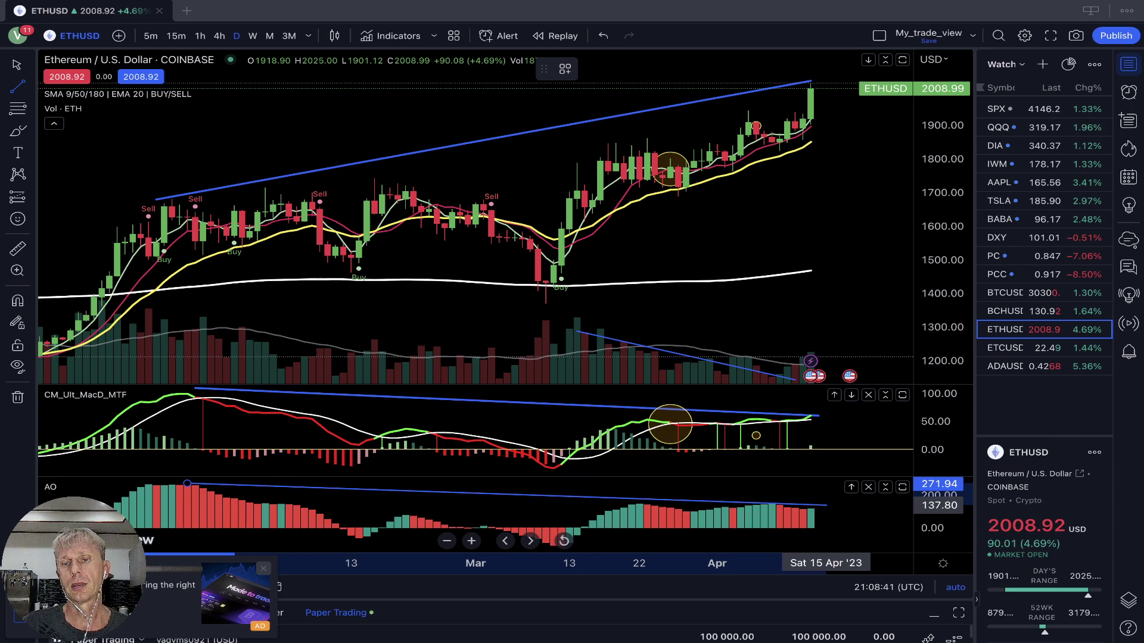
pyautogui.click(818, 506)
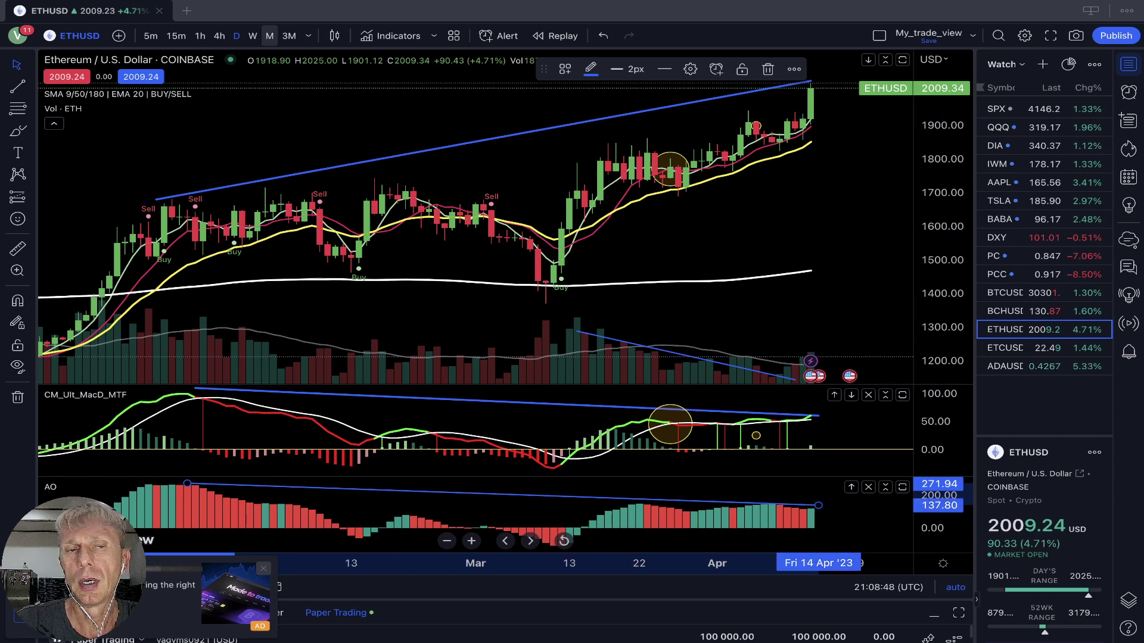
pyautogui.click(219, 36)
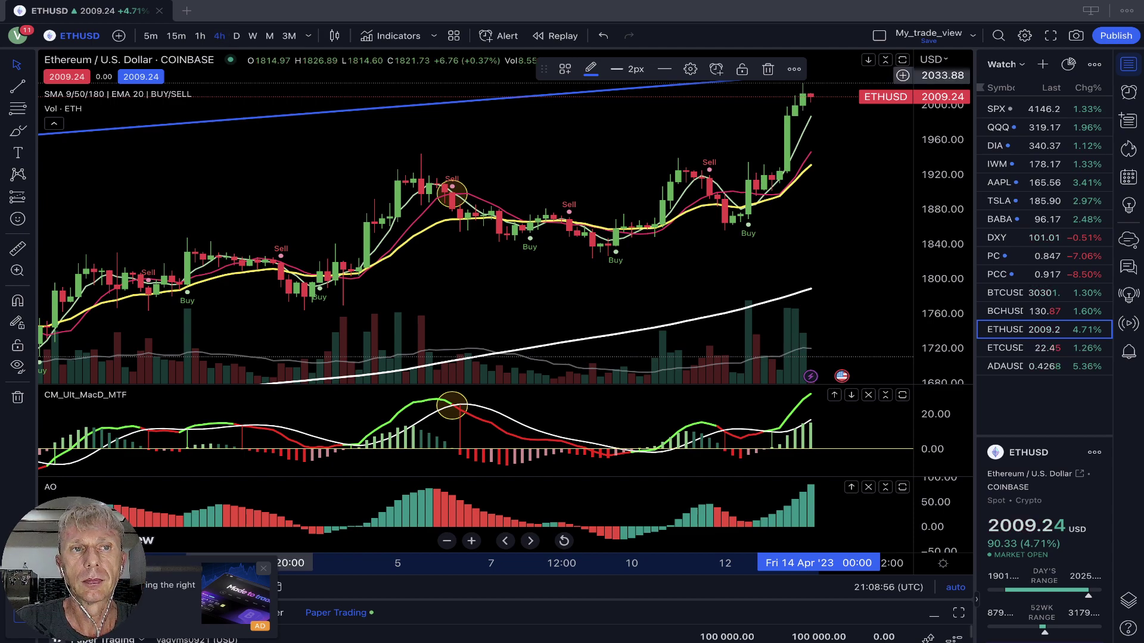
# Switch Ethereum to 1-hour candles, then open the ETCUSD chart from the watchlist.
pyautogui.click(200, 36)
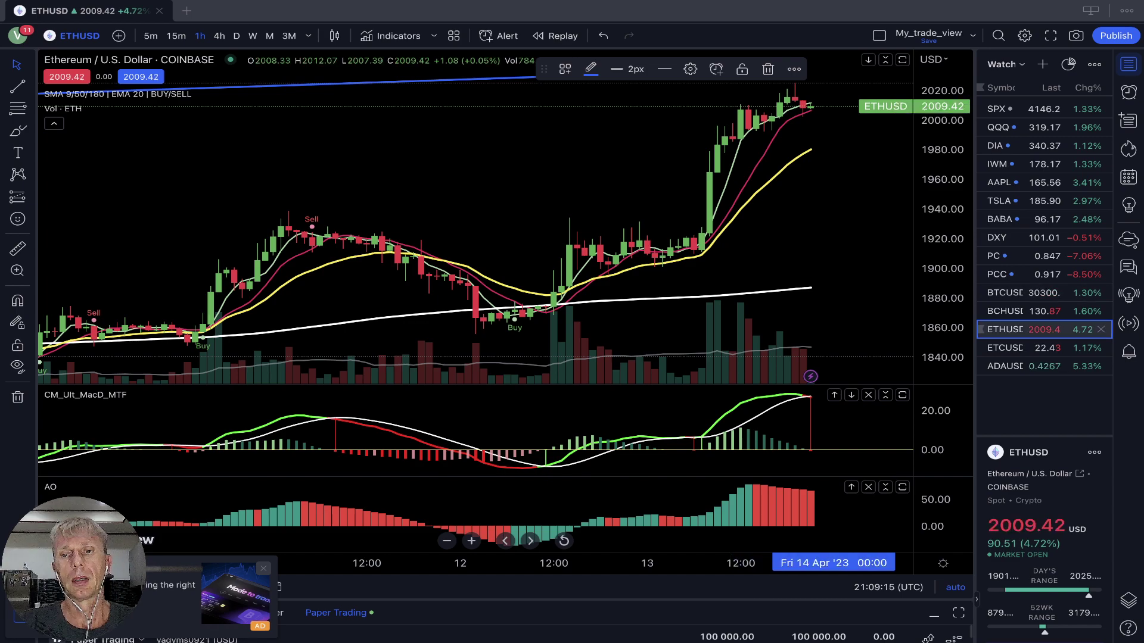
pyautogui.click(1013, 348)
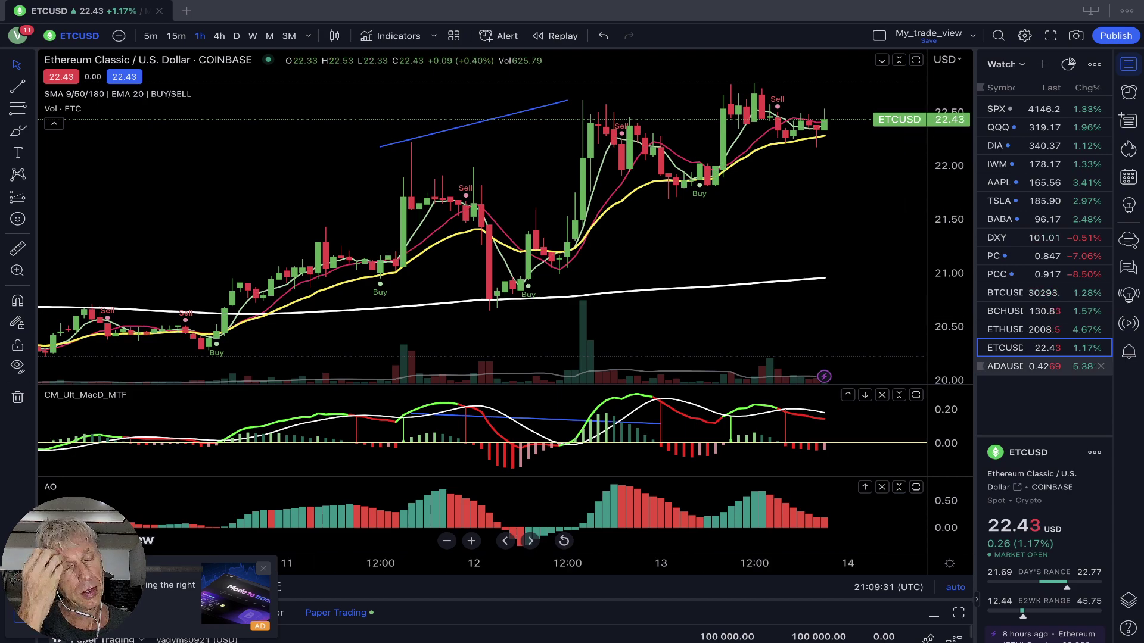
# Open daily ADAUSD, tilt the blue price line up to the latest high, and nudge the MACD line.
pyautogui.click(1007, 366)
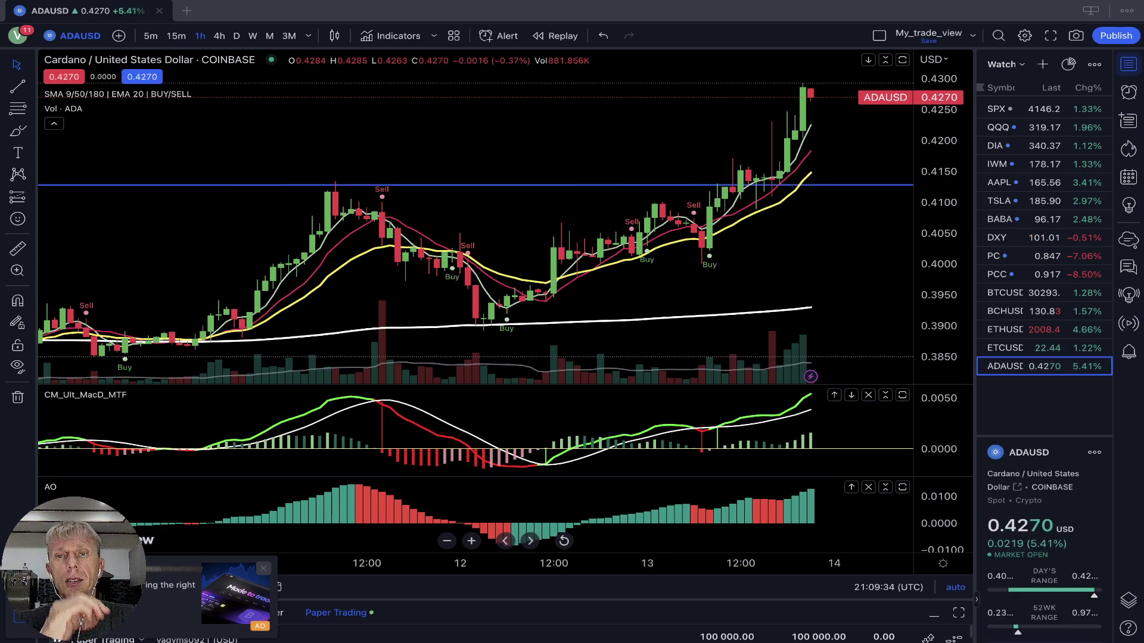
pyautogui.click(237, 36)
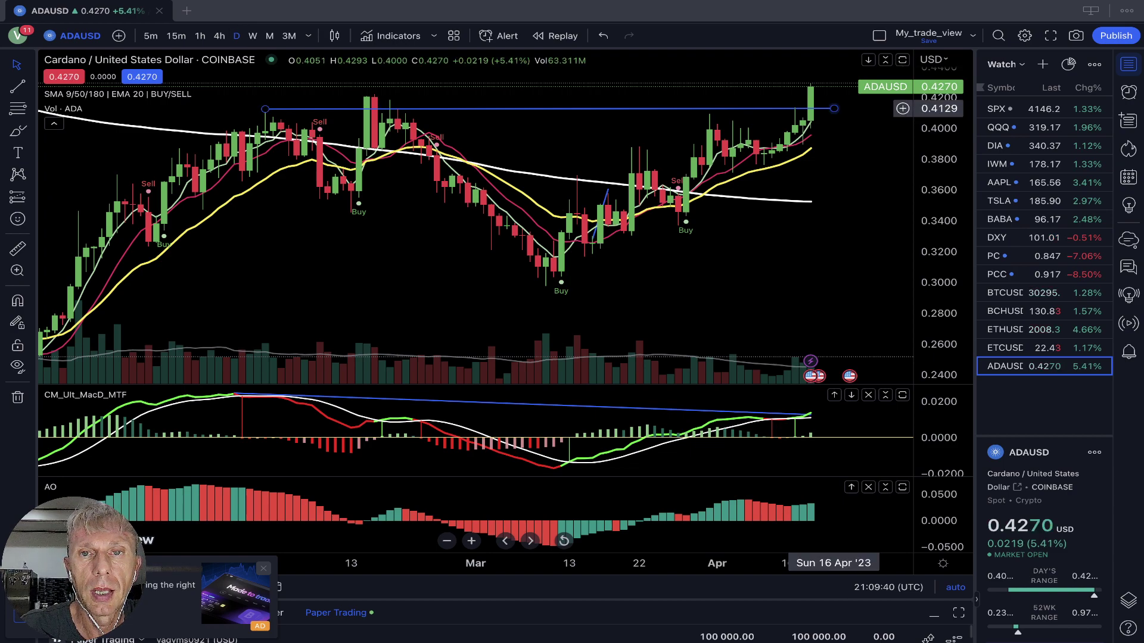
pyautogui.click(833, 109)
pyautogui.moveTo(834, 109); pyautogui.dragTo(833, 83)
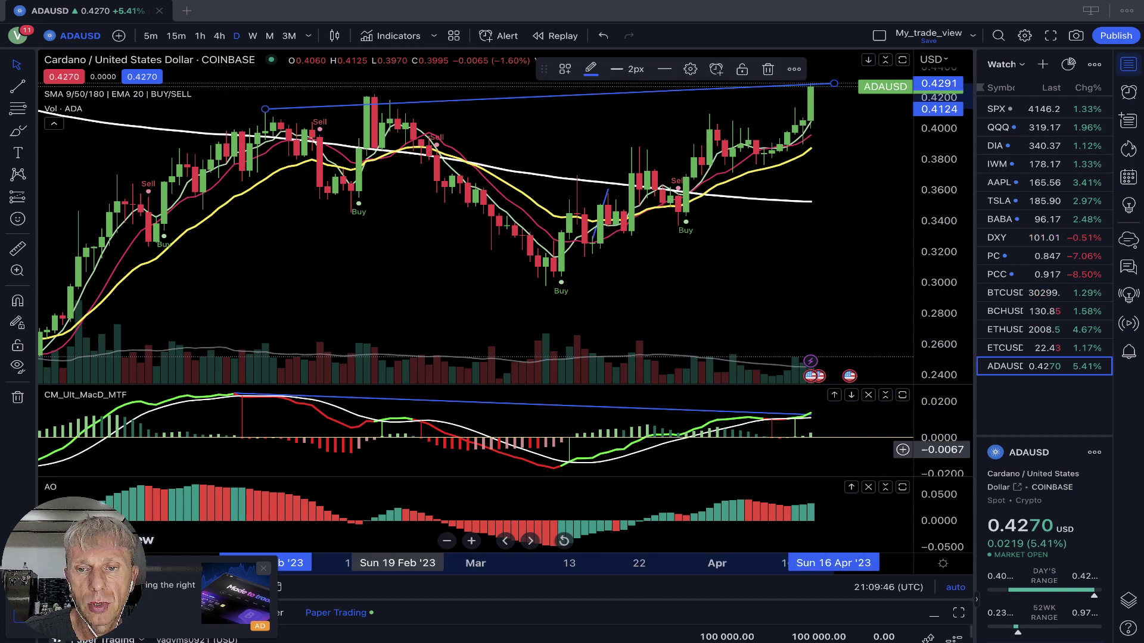
pyautogui.click(802, 413)
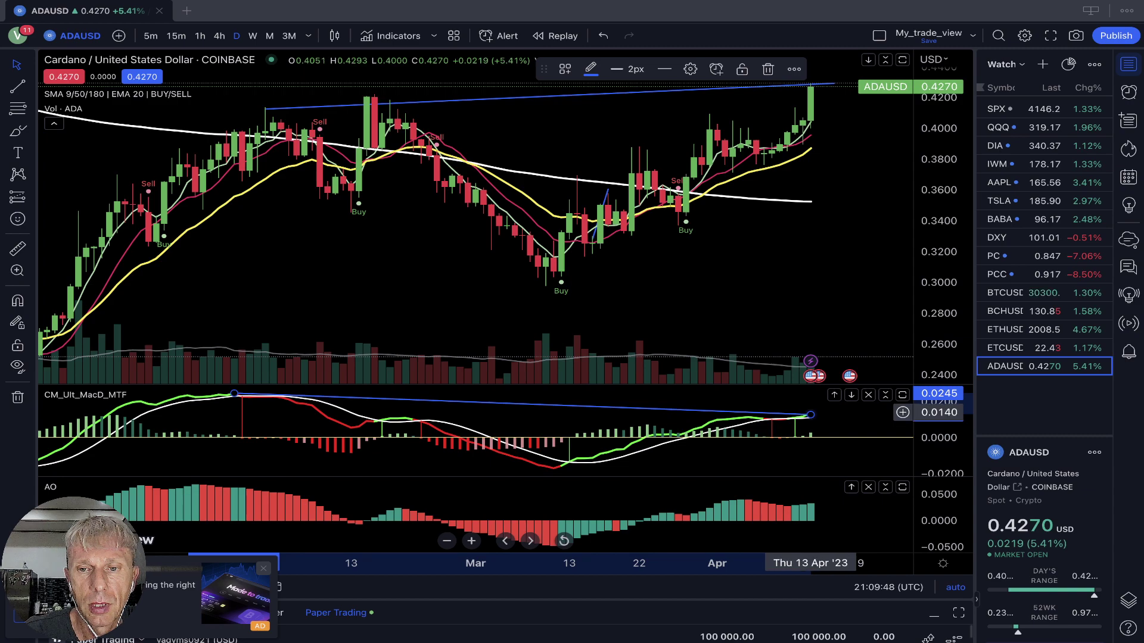
pyautogui.moveTo(811, 415); pyautogui.dragTo(818, 410)
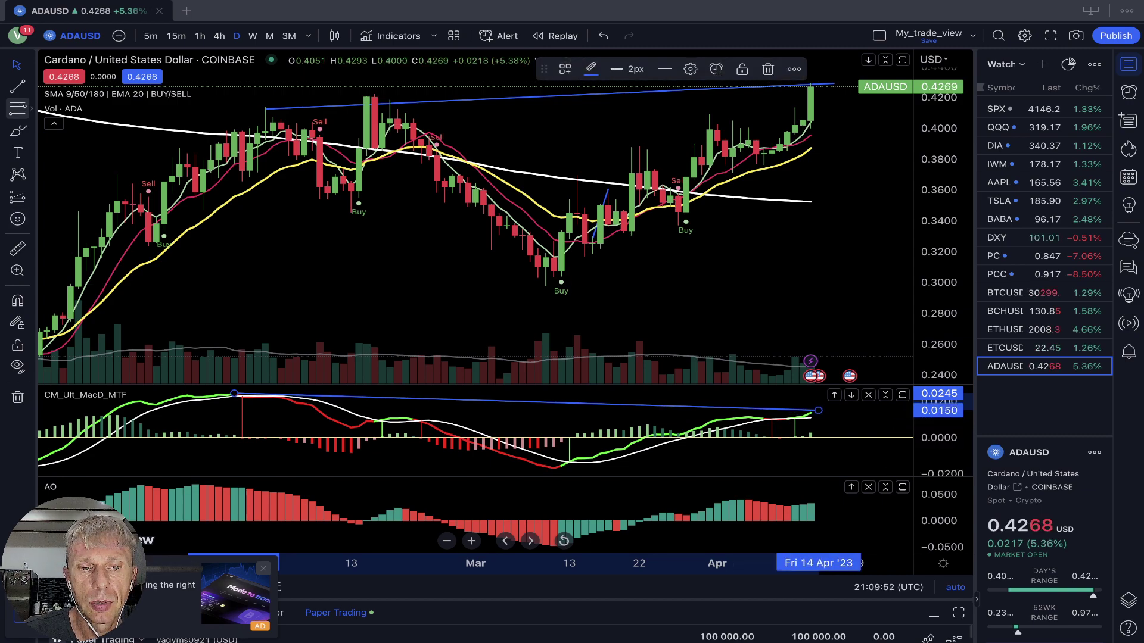
# Draw a falling trend line from the earlier AO peak to the latest bars.
pyautogui.click(17, 87)
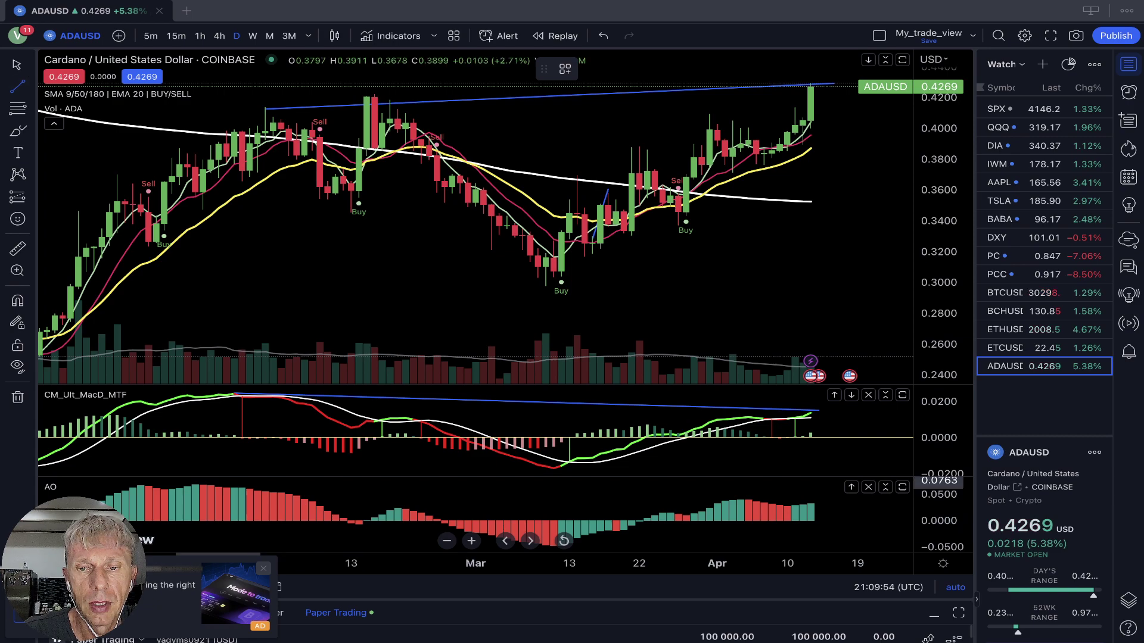
pyautogui.click(202, 484)
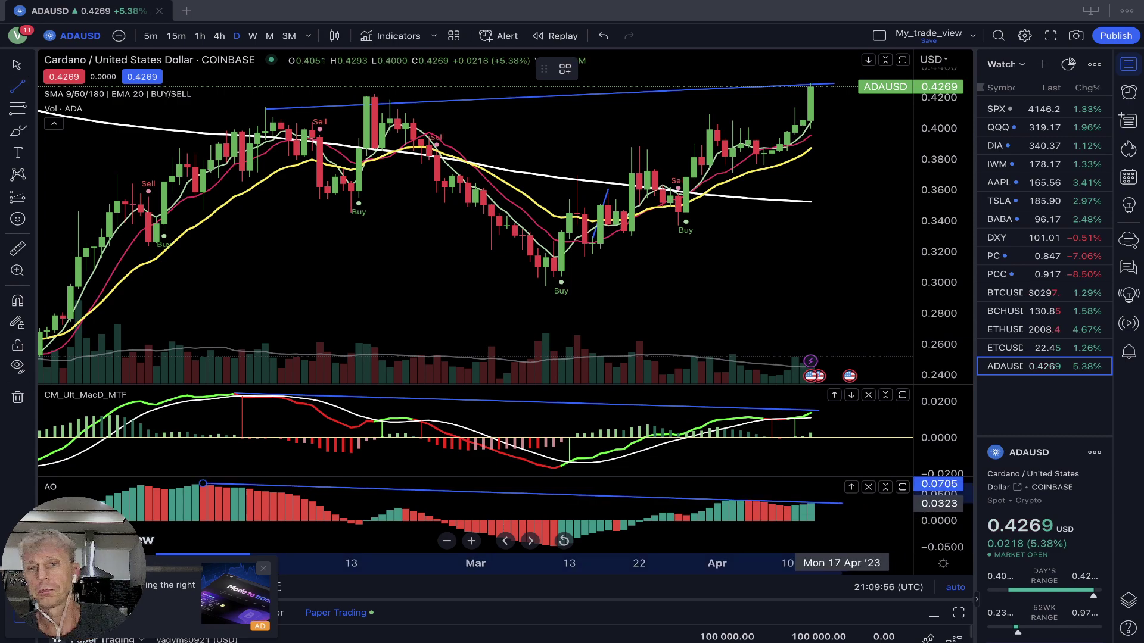
pyautogui.click(833, 500)
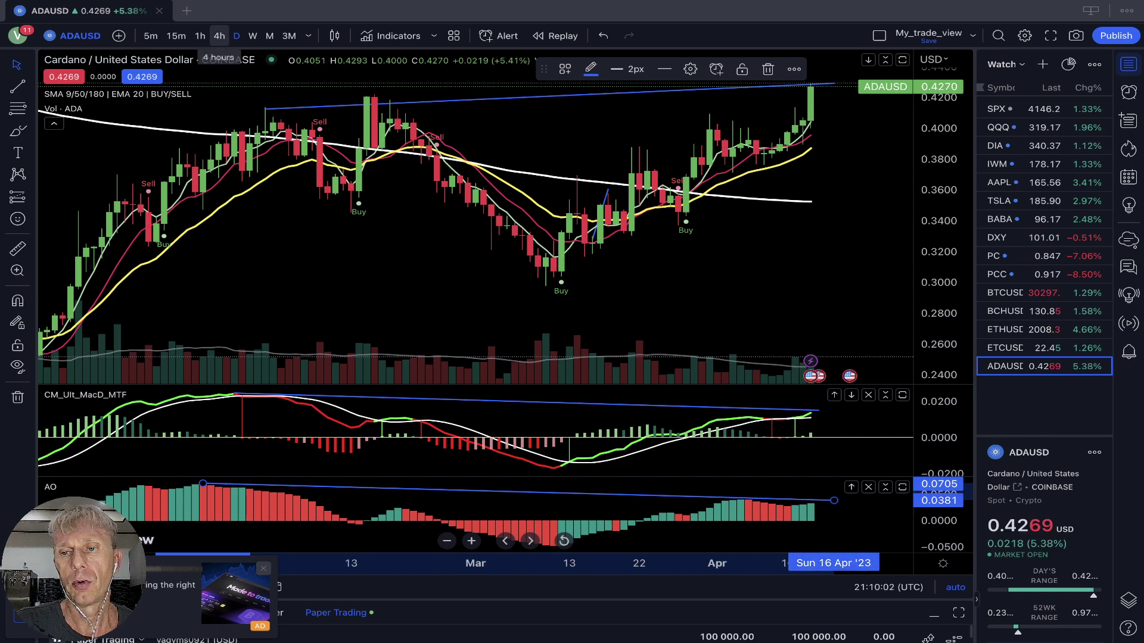
# On 4-hour ADAUSD, draw a falling trend line across the MACD peaks.
pyautogui.click(219, 35)
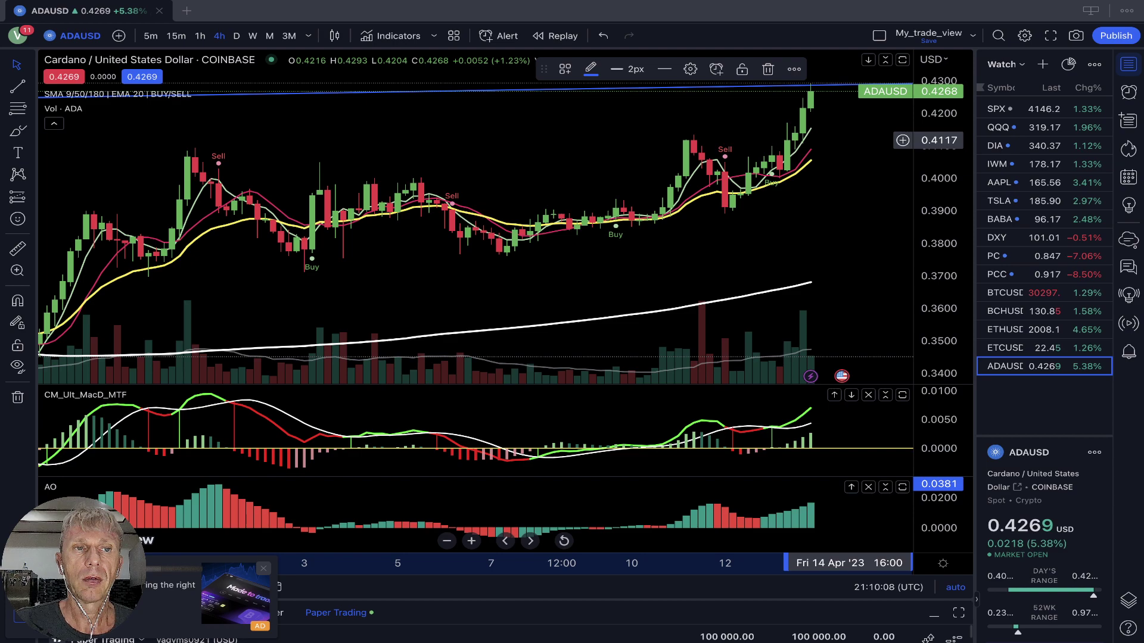
pyautogui.hotkey('alt', 't')
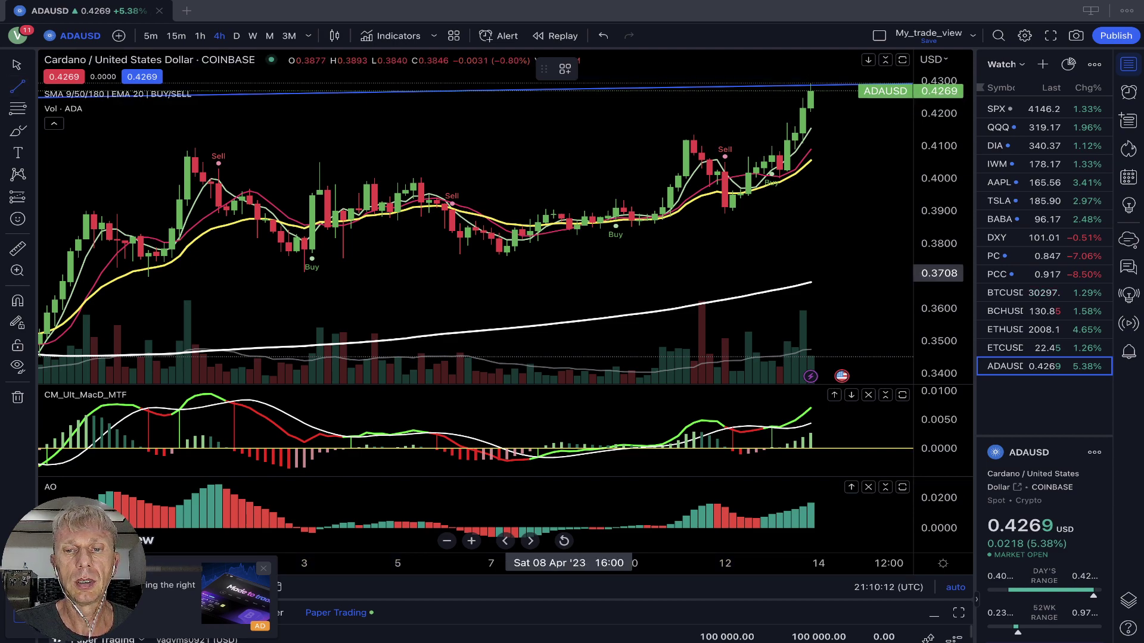
pyautogui.click(218, 392)
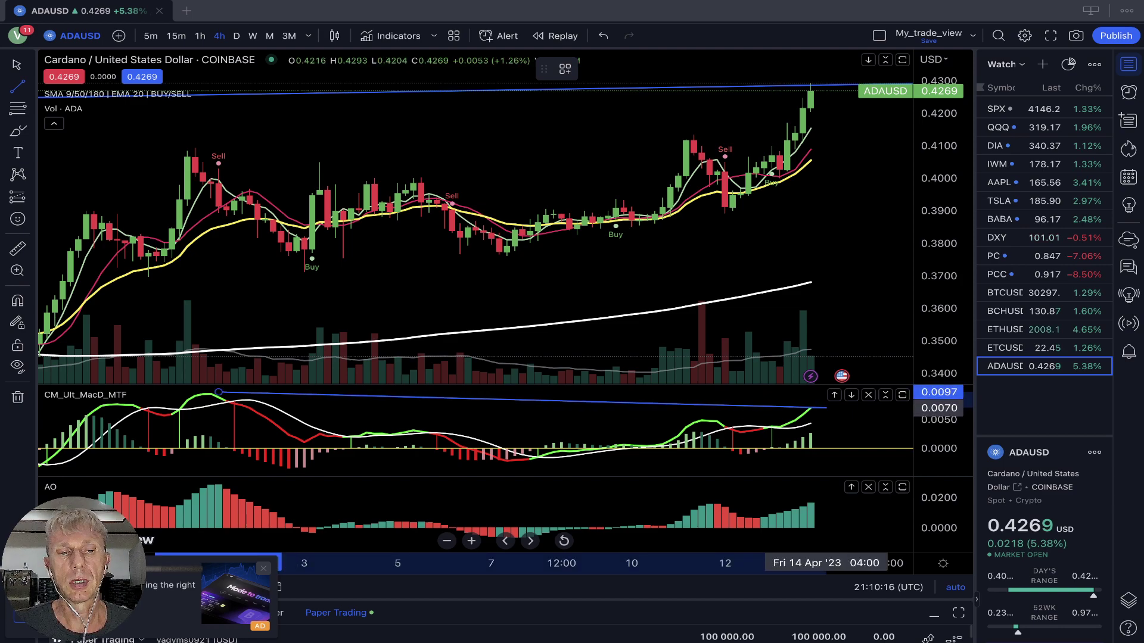
pyautogui.click(826, 409)
# Draw a falling AO trend line, raise its right end slightly, and return to 1-hour candles.
pyautogui.hotkey('alt', 't')
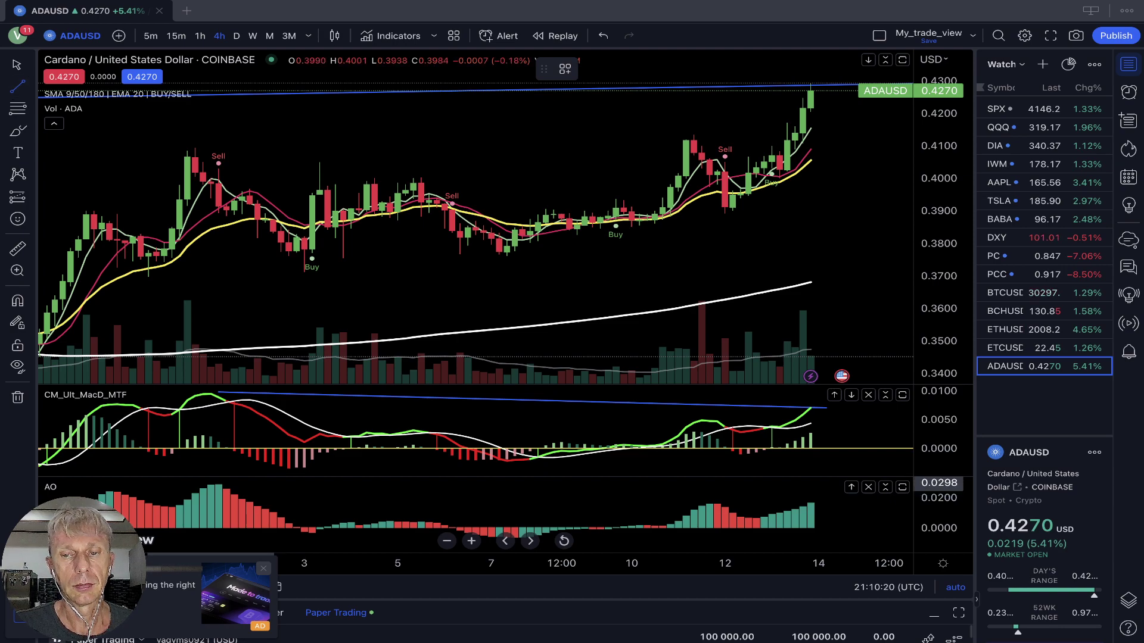
pyautogui.click(211, 483)
pyautogui.click(835, 511)
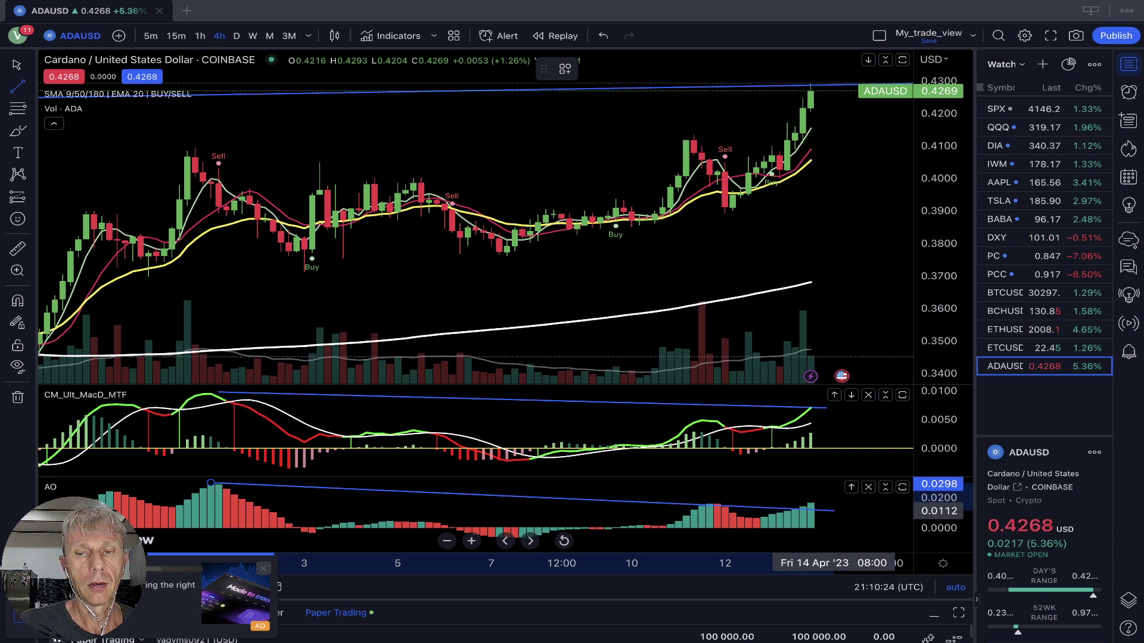
pyautogui.click(834, 510)
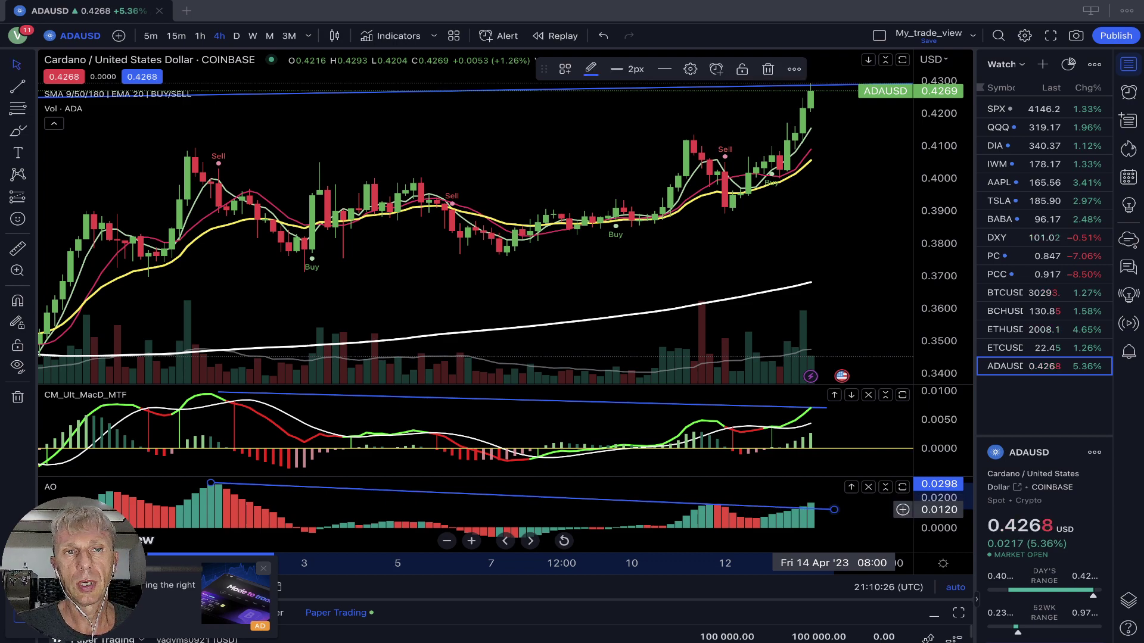
pyautogui.moveTo(834, 509); pyautogui.dragTo(834, 507)
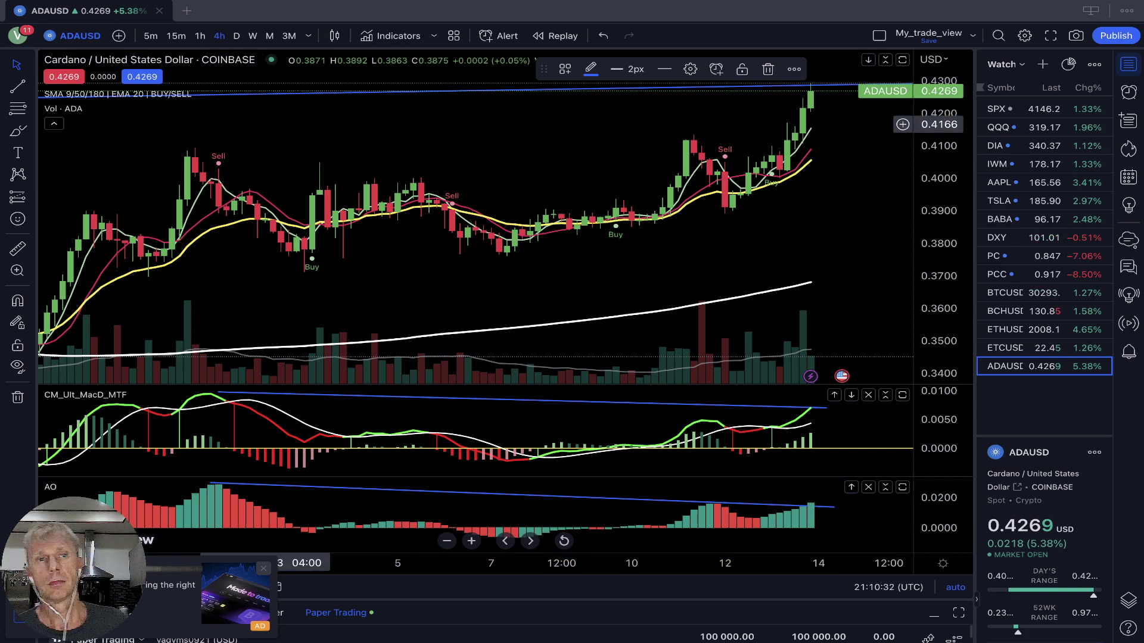
pyautogui.click(201, 35)
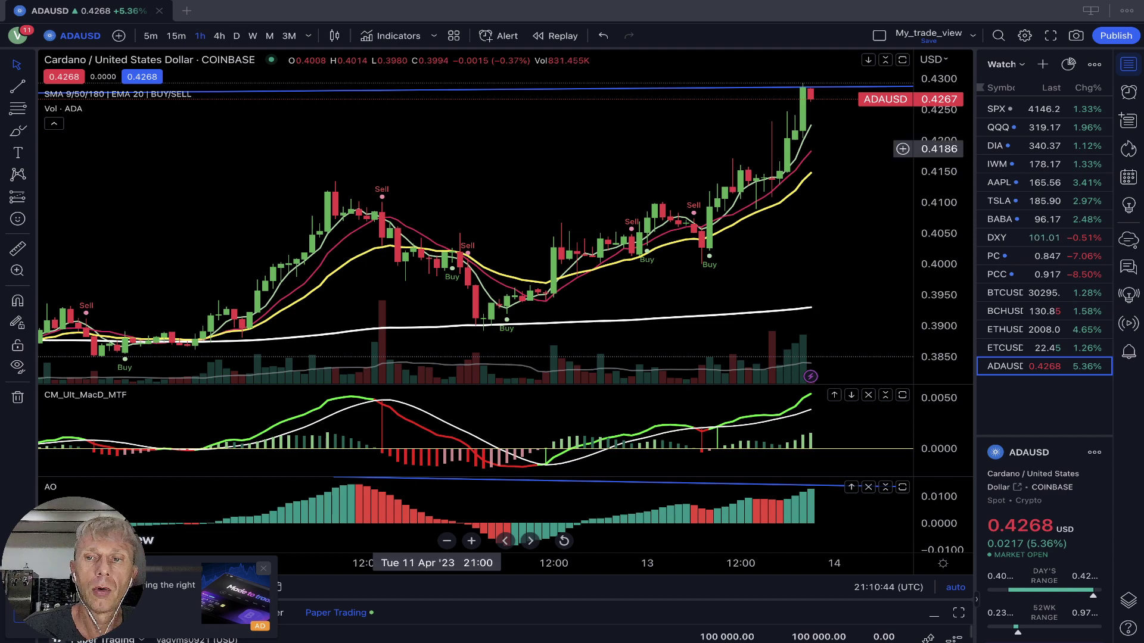
# Open BTCUSD from the watchlist and switch it to daily candles.
pyautogui.click(1007, 293)
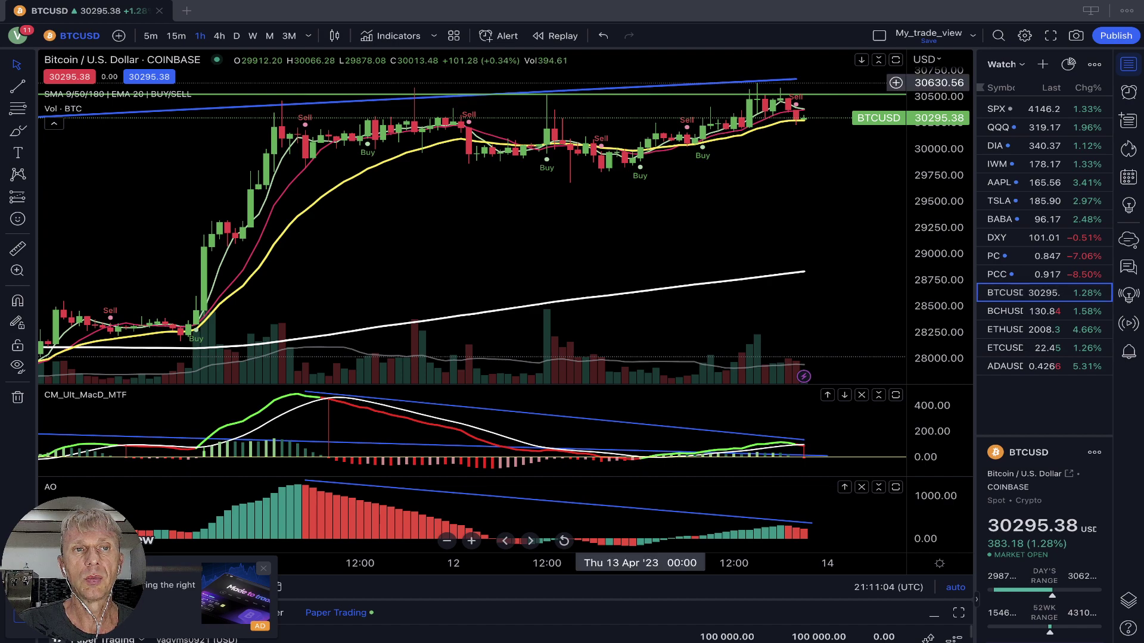
pyautogui.click(236, 35)
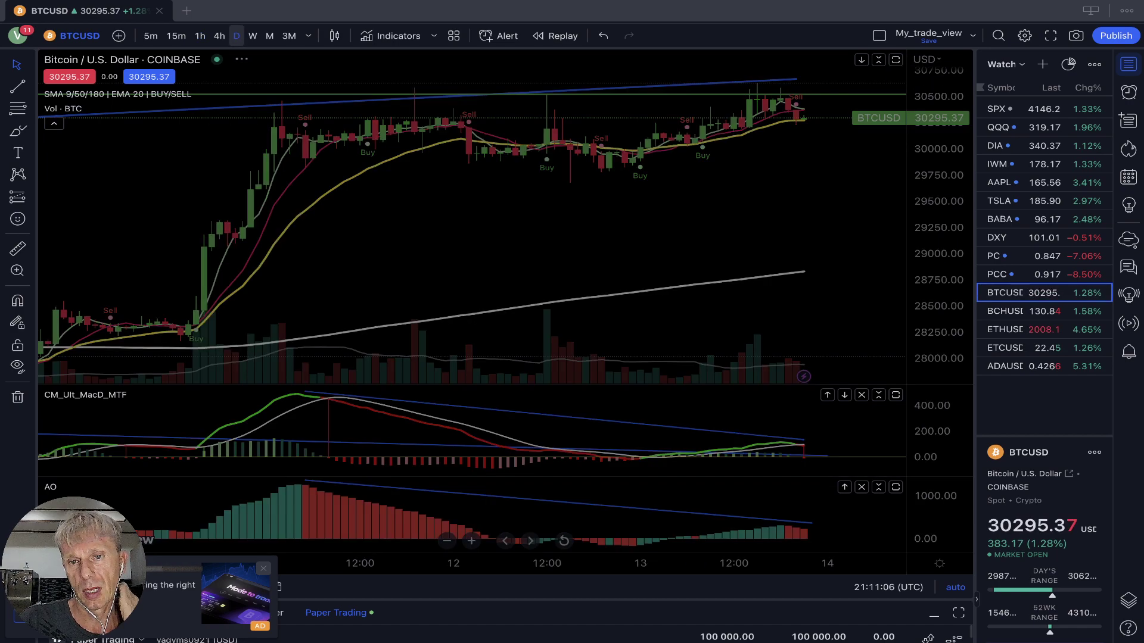